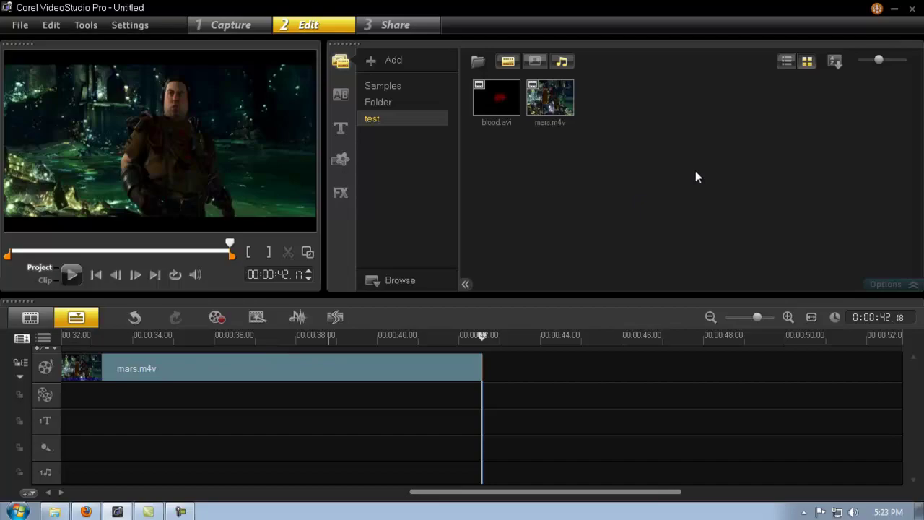
- Minimize Corel VideoStudio Pro to reveal the Windows desktop
click(893, 9)
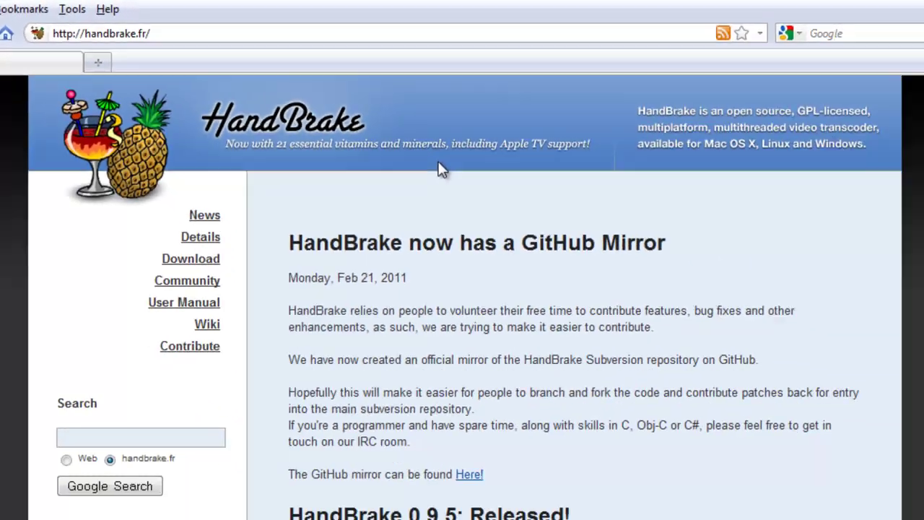
- Scroll the handbrake.fr news down to the 0.9.5 release post and back to the top
scroll(425, 162, down, 3)
scroll(408, 153, down, 7)
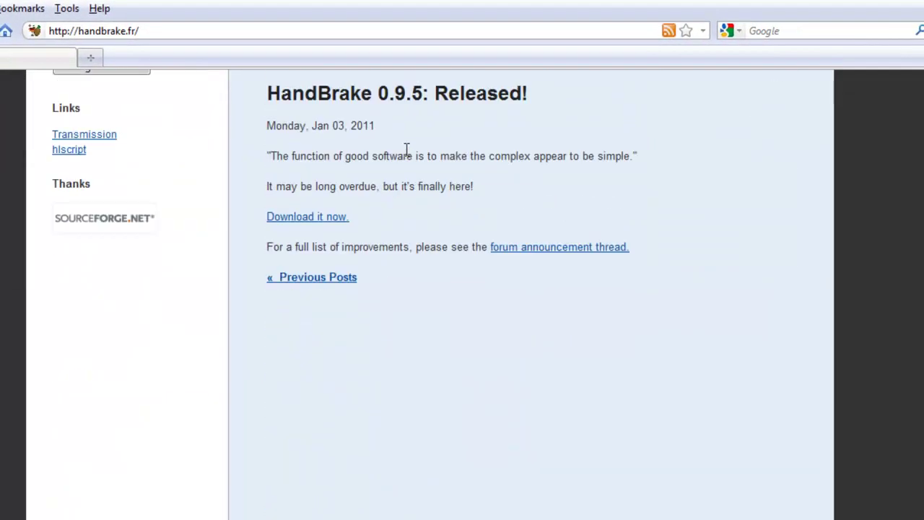
scroll(407, 153, up, 10)
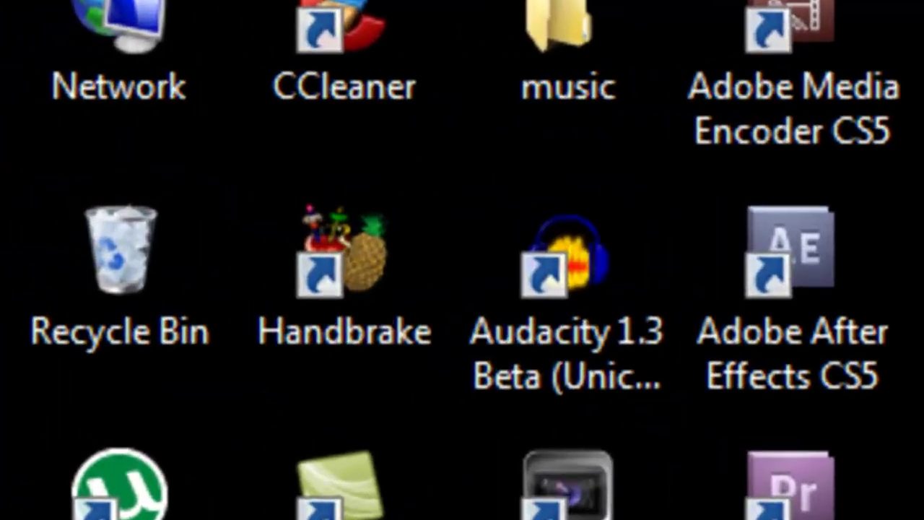
- Launch HandBrake from its desktop shortcut
click(217, 202)
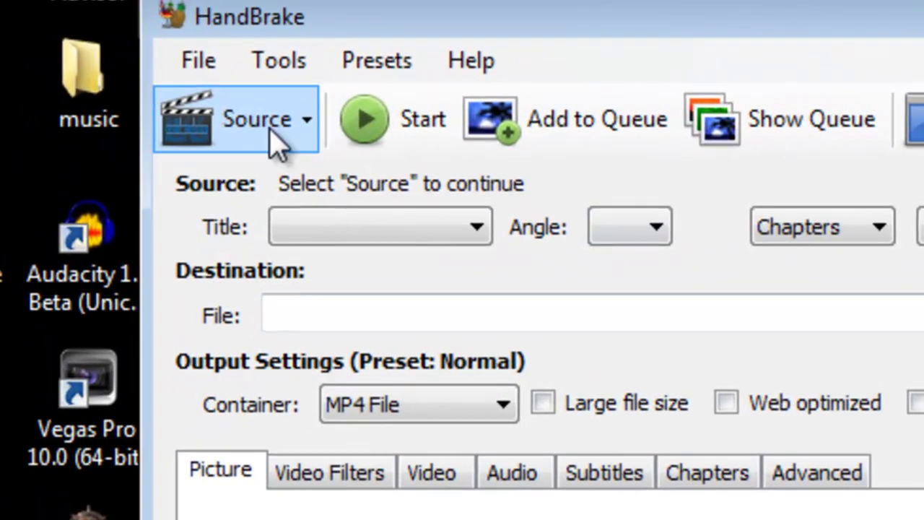
- Load the hangover2 DVD (G:\VIDEO_TS) as source and apply the Apple iPad preset
click(280, 125)
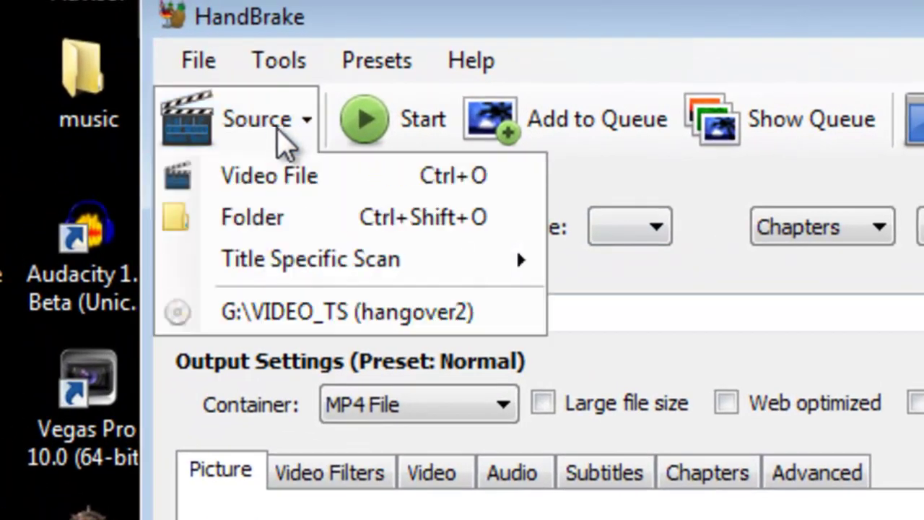
click(280, 330)
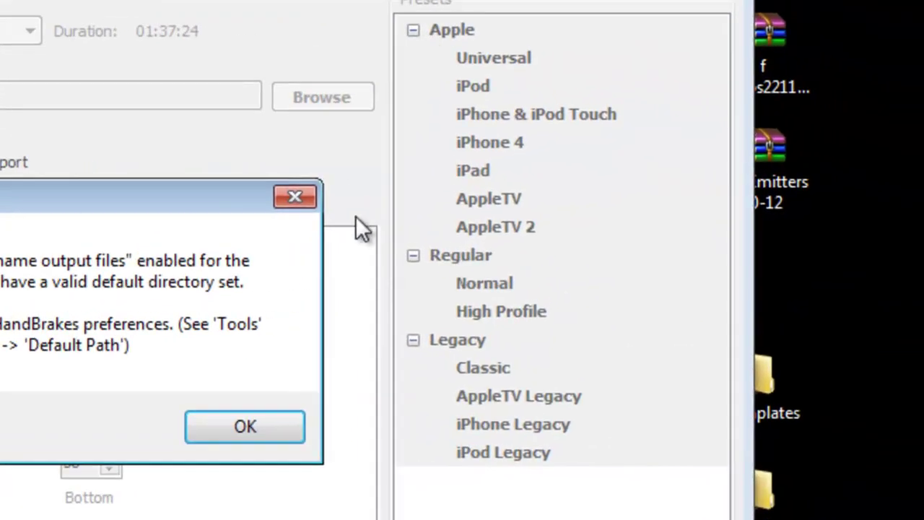
click(288, 419)
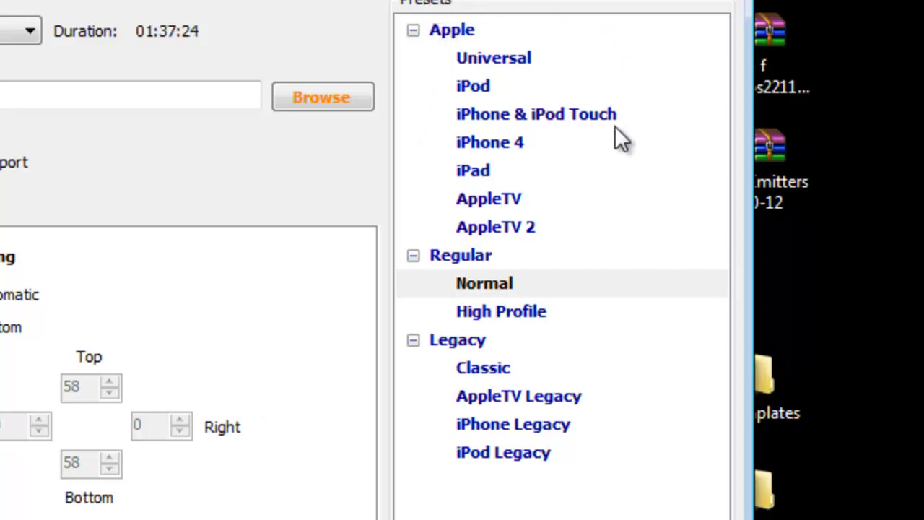
click(474, 172)
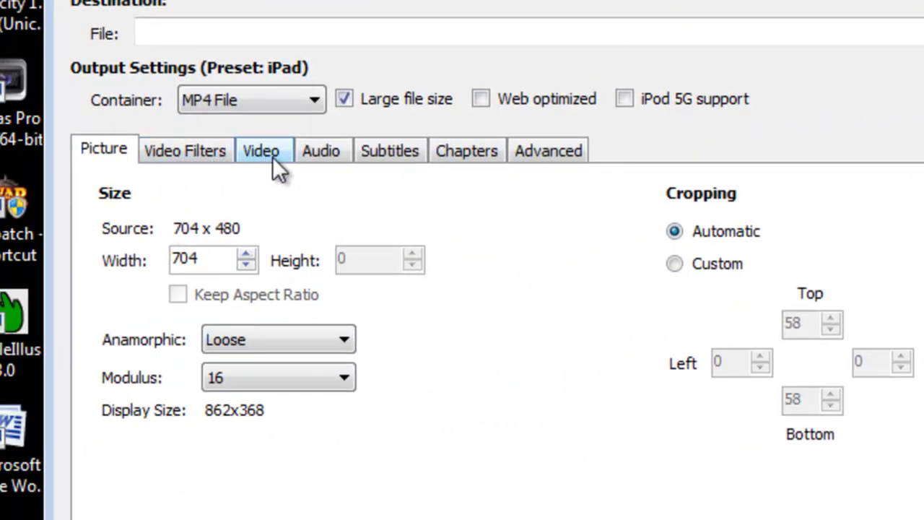
- Set the audio track source to 2 English (AC3) 5.1 ch instead of Thai
click(315, 154)
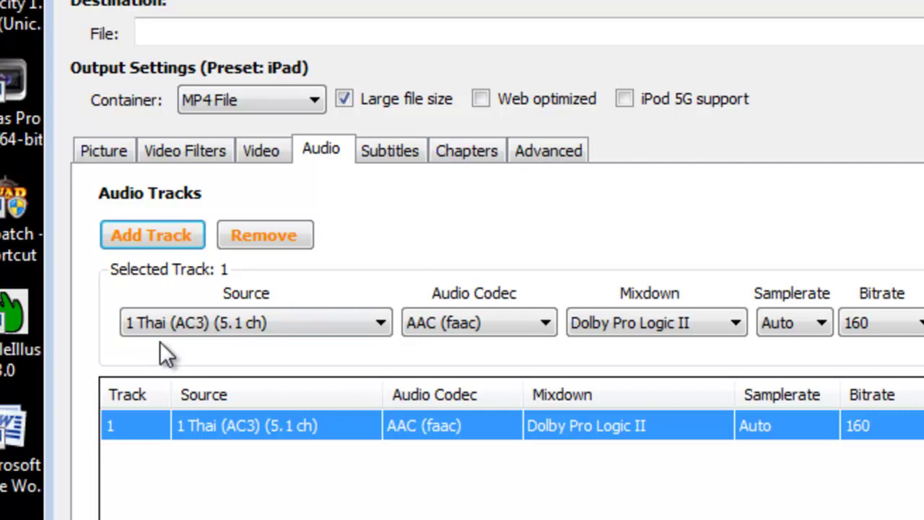
click(378, 321)
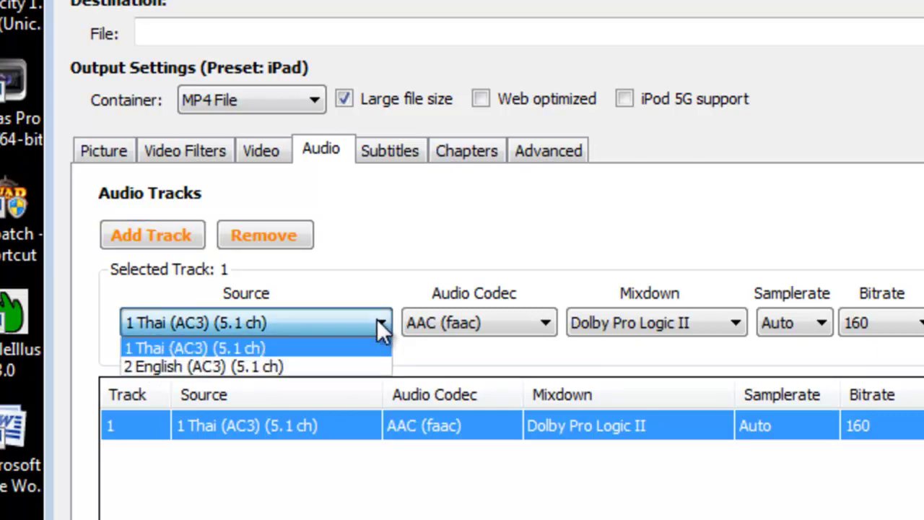
click(335, 366)
- Check the available subtitle tracks and leave the subtitle list empty
click(397, 159)
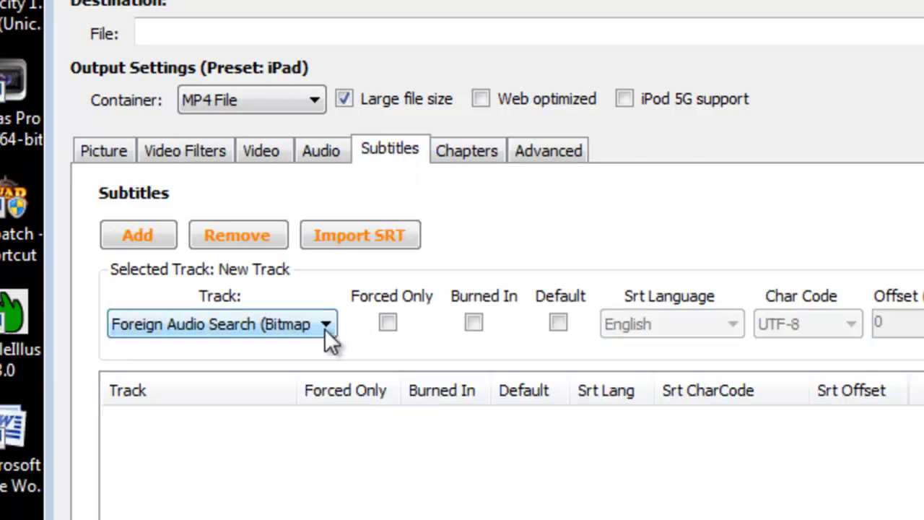
click(325, 332)
click(325, 333)
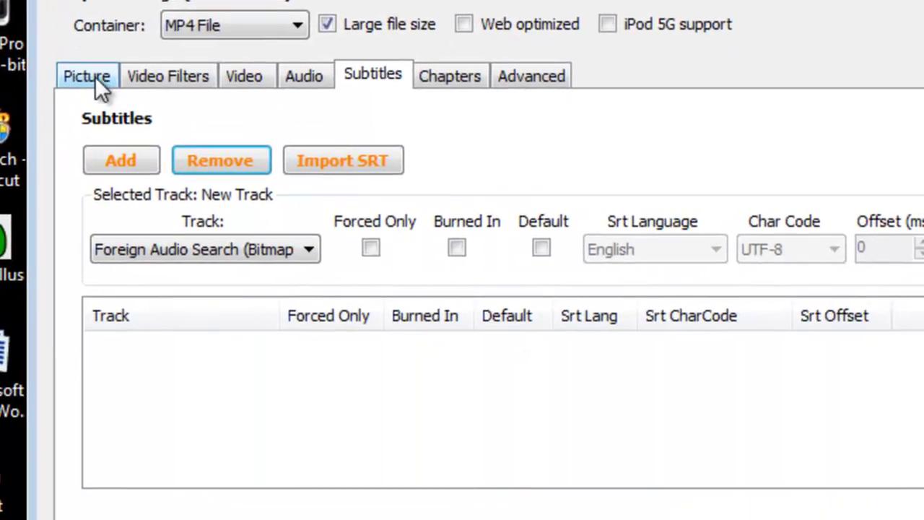
- Review the Picture settings, then close HandBrake with Alt+F4
click(108, 333)
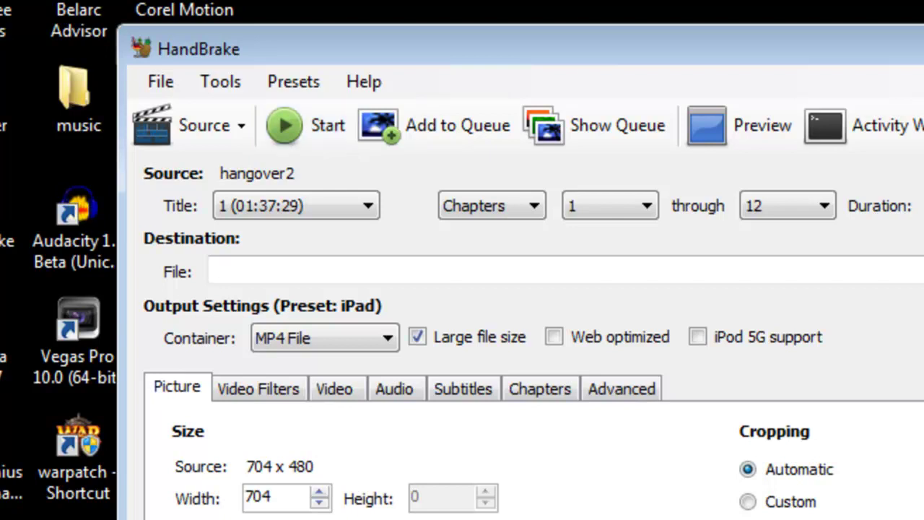
key(alt+F4)
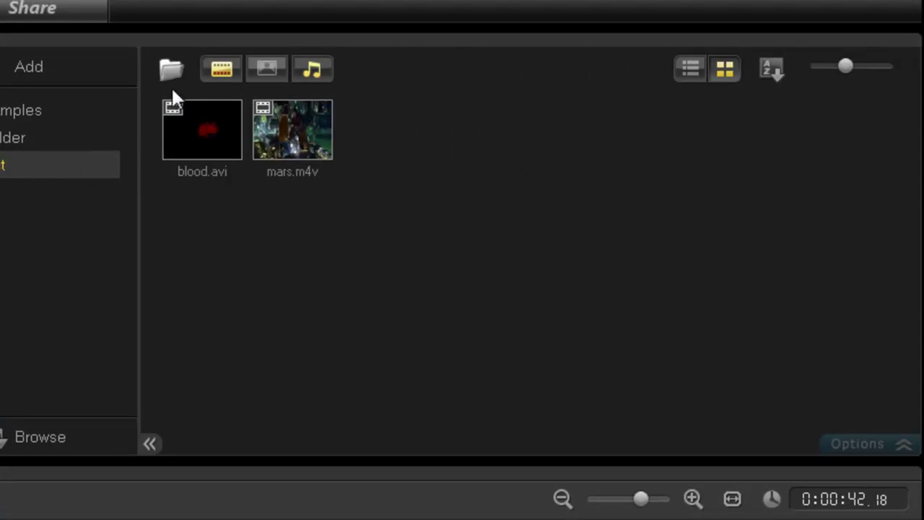
- Import hangover.m4v from data 2 (E:)\movies into the VideoStudio library
click(172, 75)
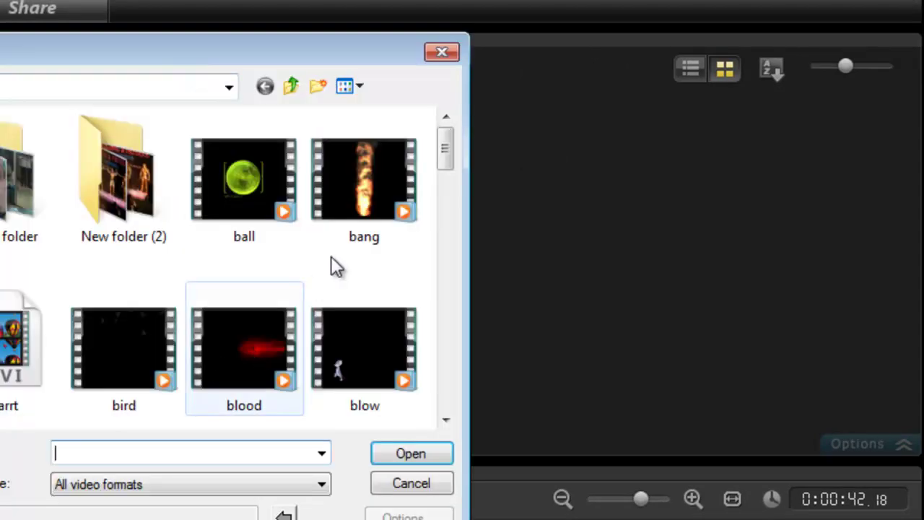
mouse_move(443, 165)
mouse_down()
mouse_move(450, 234)
mouse_move(455, 205)
mouse_up()
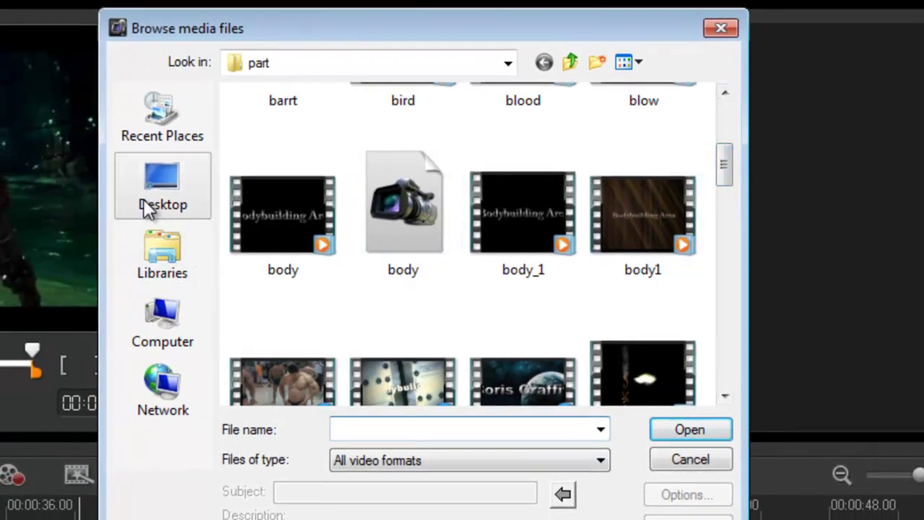
click(150, 204)
click(153, 317)
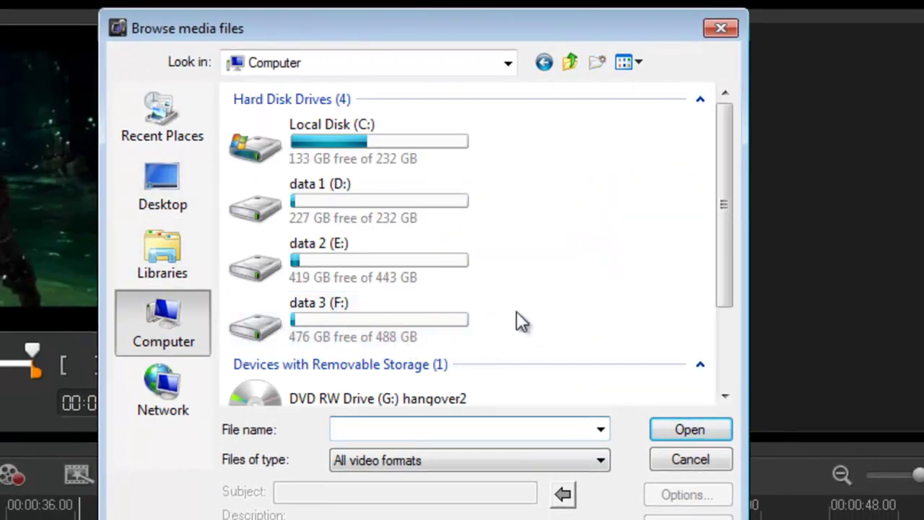
double_click(321, 272)
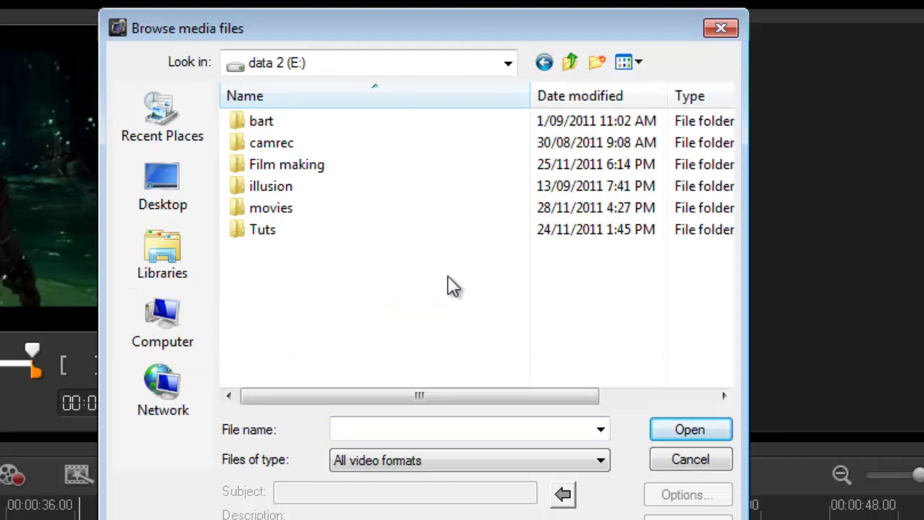
double_click(265, 207)
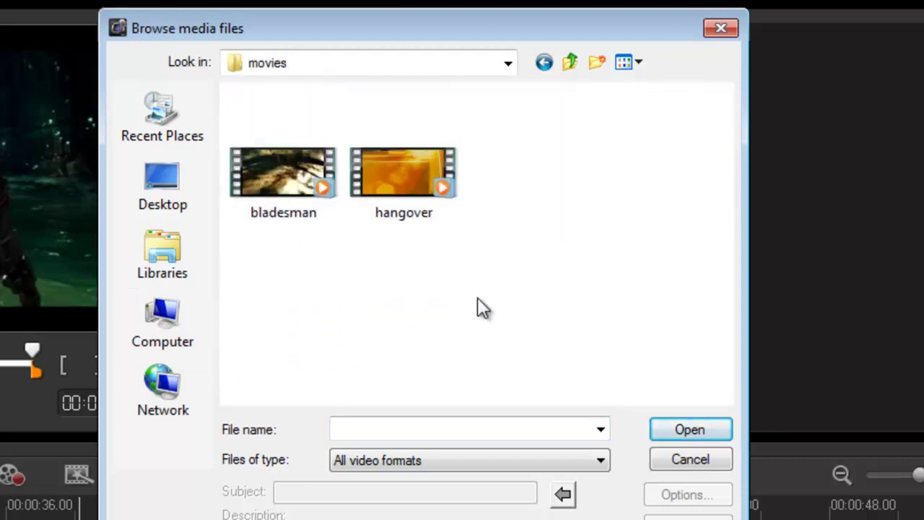
double_click(409, 187)
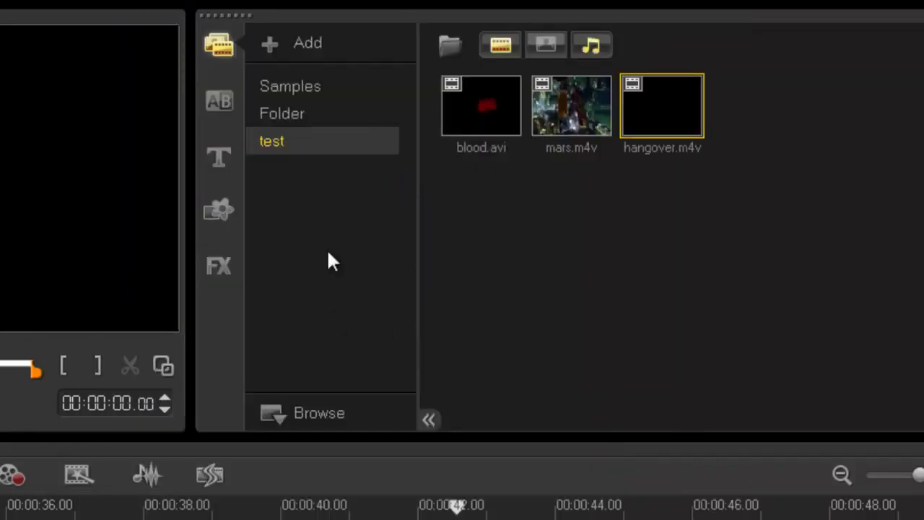
double_click(670, 137)
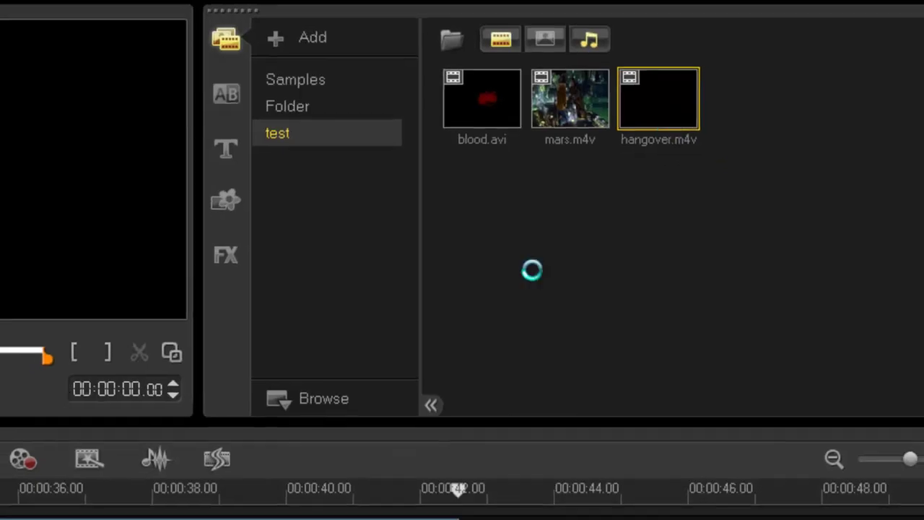
mouse_move(224, 370)
mouse_down()
mouse_move(443, 375)
mouse_move(337, 371)
mouse_up()
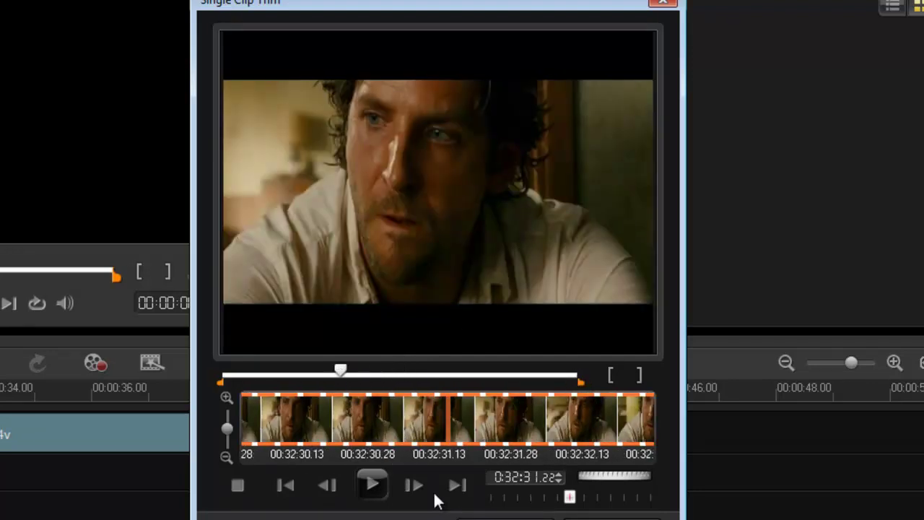
click(662, 2)
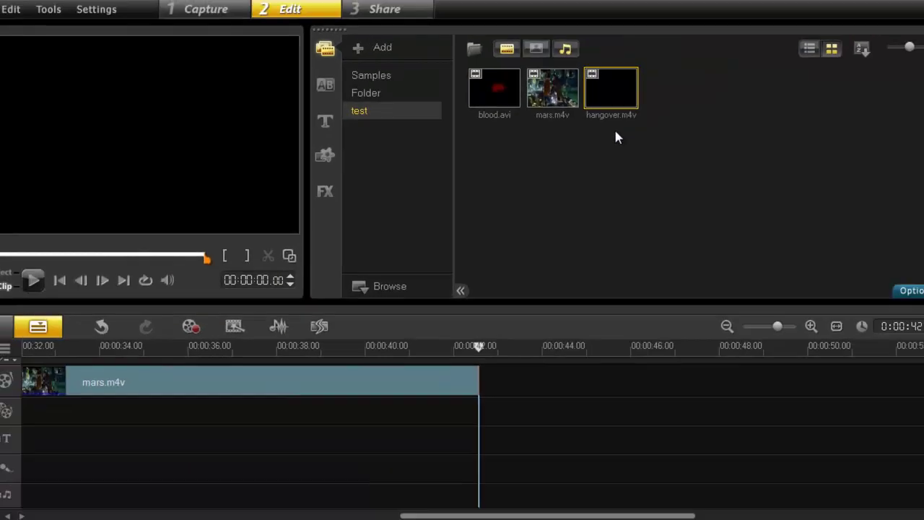